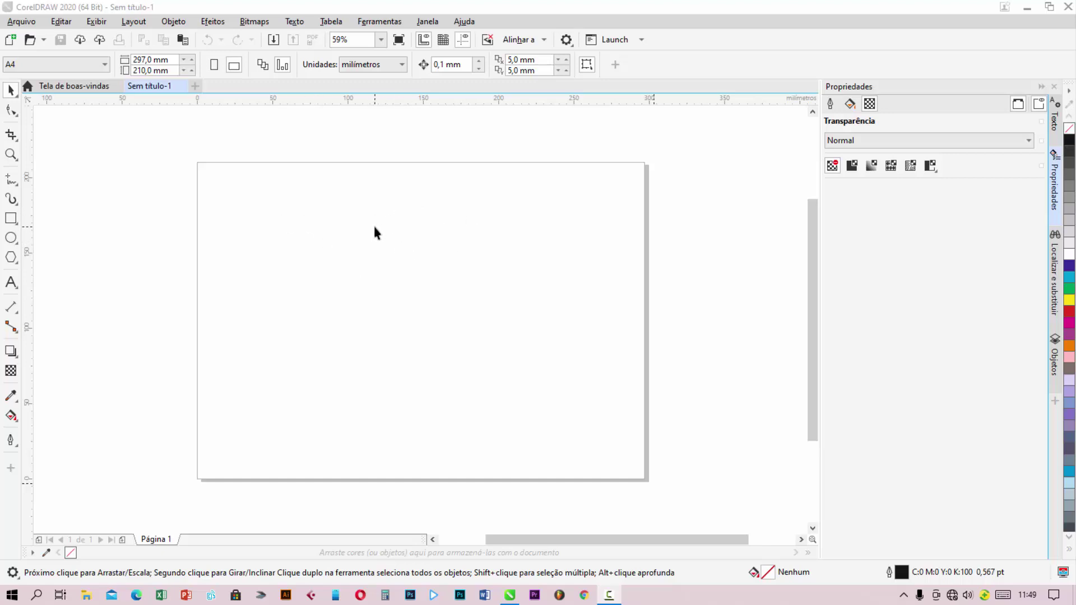
Add the word PRETO as a text object on the page
{"action": "left_click", "coordinate": [11, 282]}
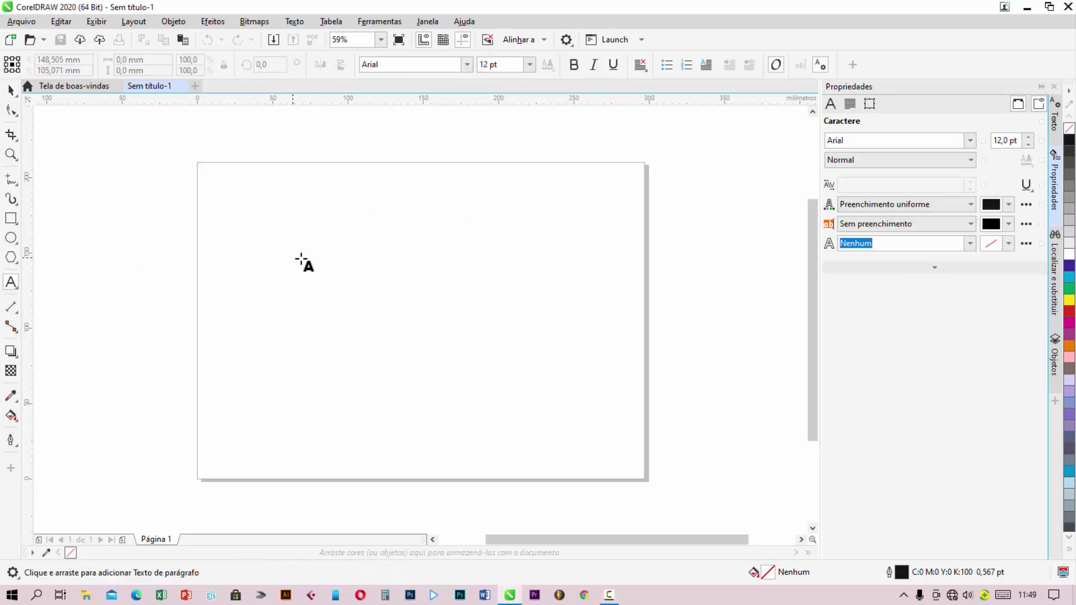
{"action": "left_click", "coordinate": [341, 249]}
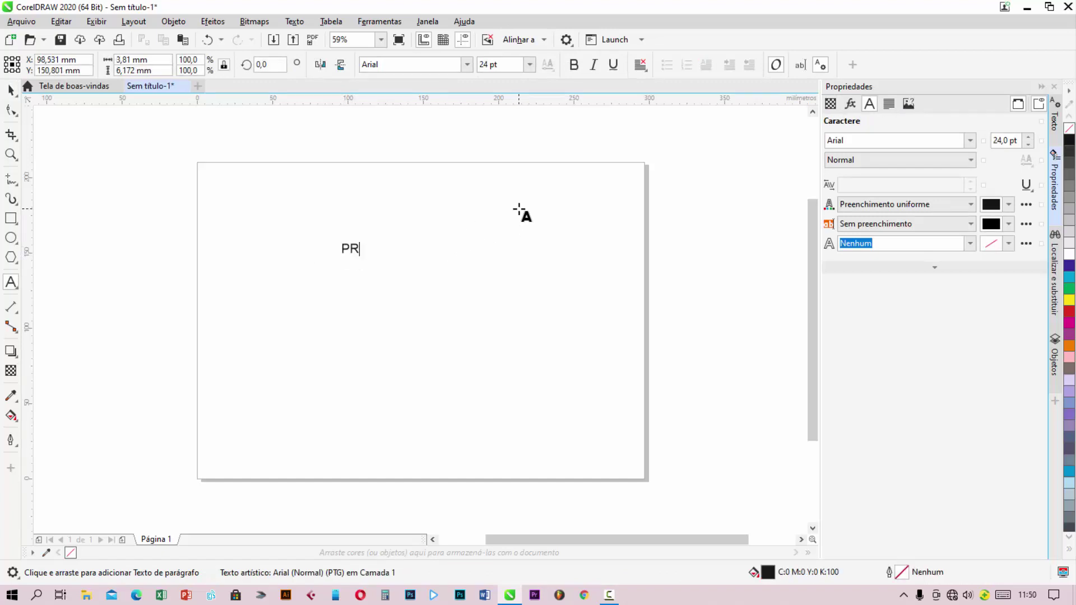
{"action": "type", "text": "ETO"}
{"action": "key", "text": "ctrl+space"}
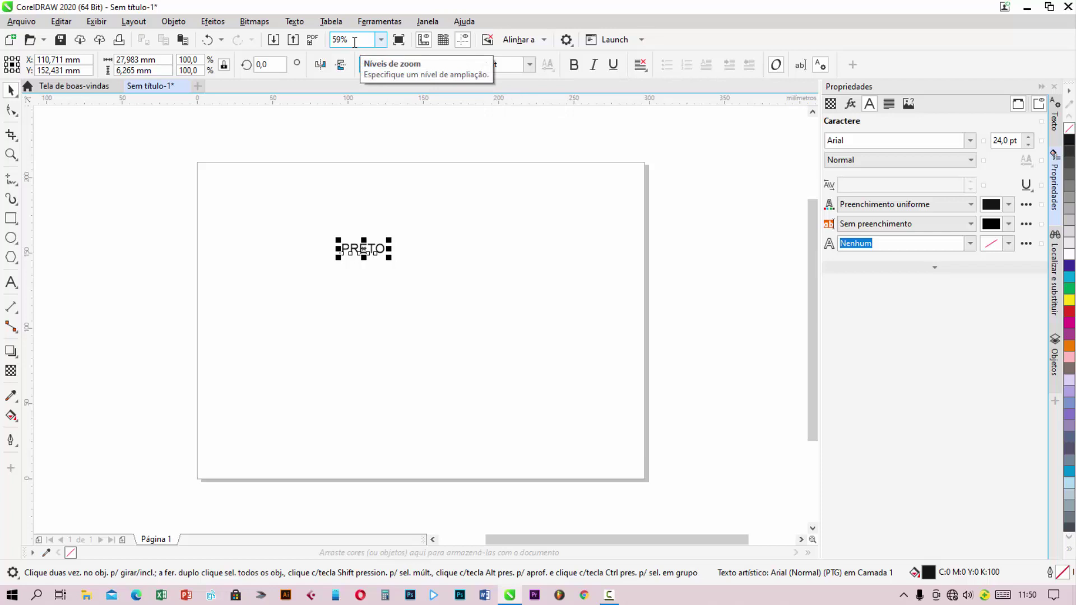
Set PRETO in Impact, enlarge it to about 250 pt and move it toward the top
{"action": "type", "text": "Impact"}
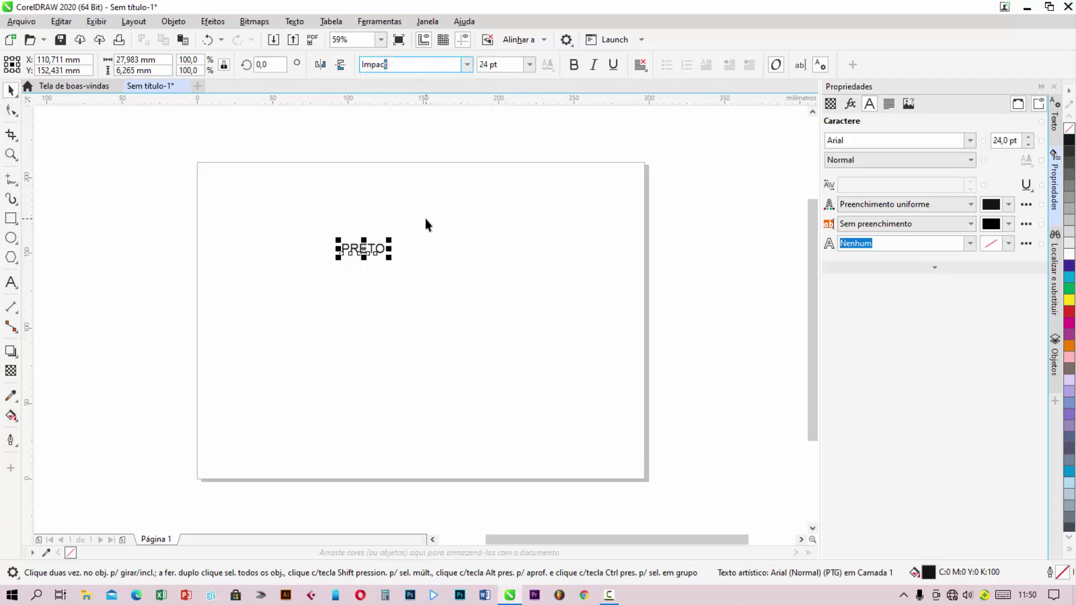
{"action": "key", "text": "Return"}
{"action": "left_click_drag", "start_coordinate": [377, 239], "coordinate": [544, 189]}
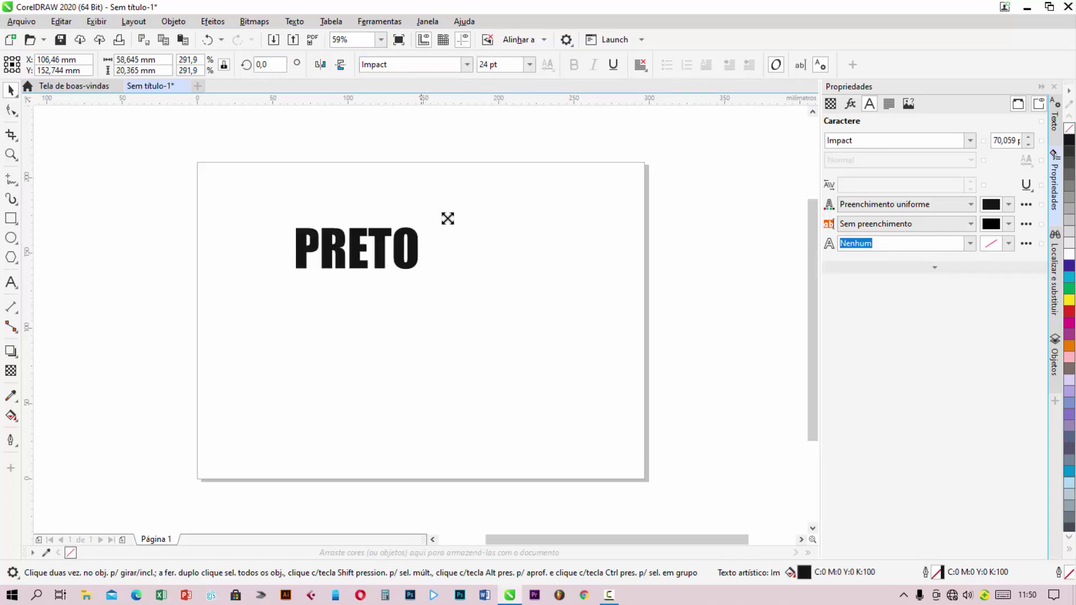
{"action": "left_click_drag", "start_coordinate": [432, 247], "coordinate": [488, 226]}
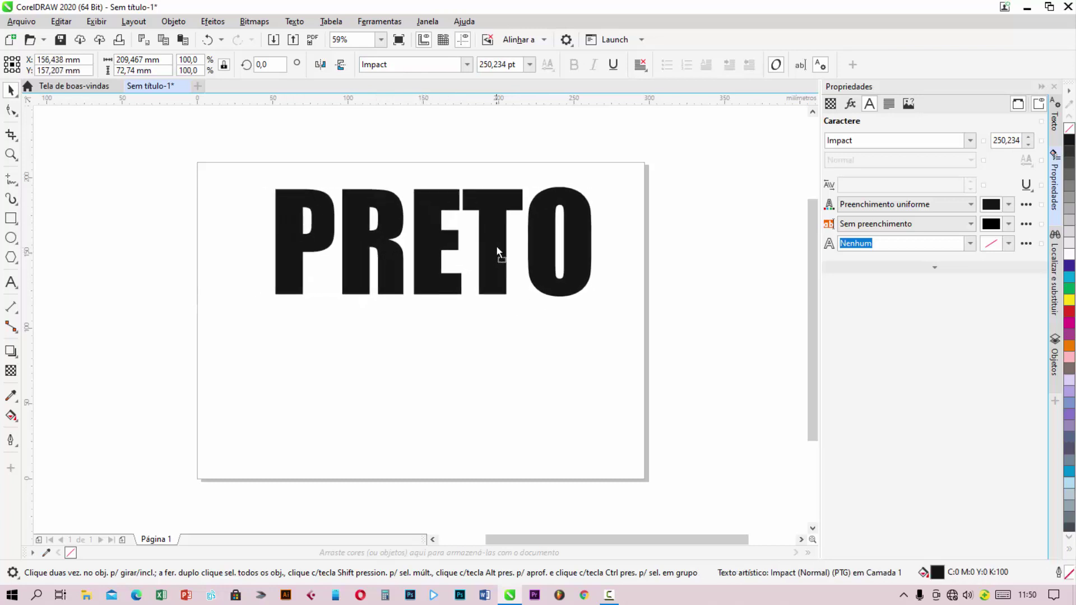
{"action": "left_click", "coordinate": [1069, 141]}
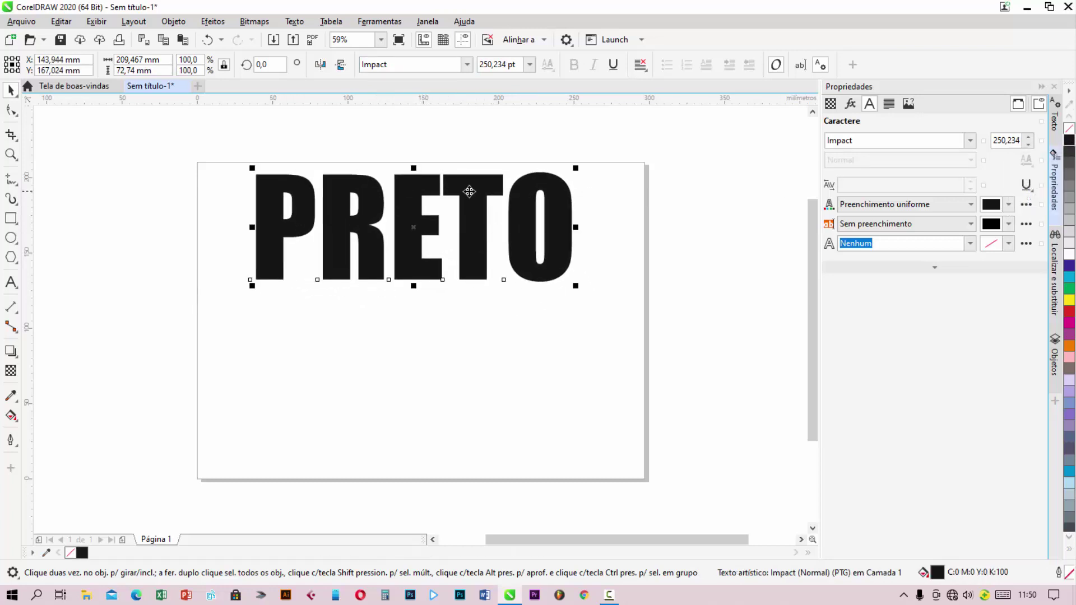
{"action": "scroll", "coordinate": [469, 191], "scroll_direction": "up", "scroll_amount": 3}
{"action": "scroll", "coordinate": [457, 187], "scroll_direction": "up", "scroll_amount": 1}
{"action": "scroll", "coordinate": [488, 178], "scroll_direction": "down", "scroll_amount": 2}
{"action": "scroll", "coordinate": [487, 178], "scroll_direction": "up", "scroll_amount": 3}
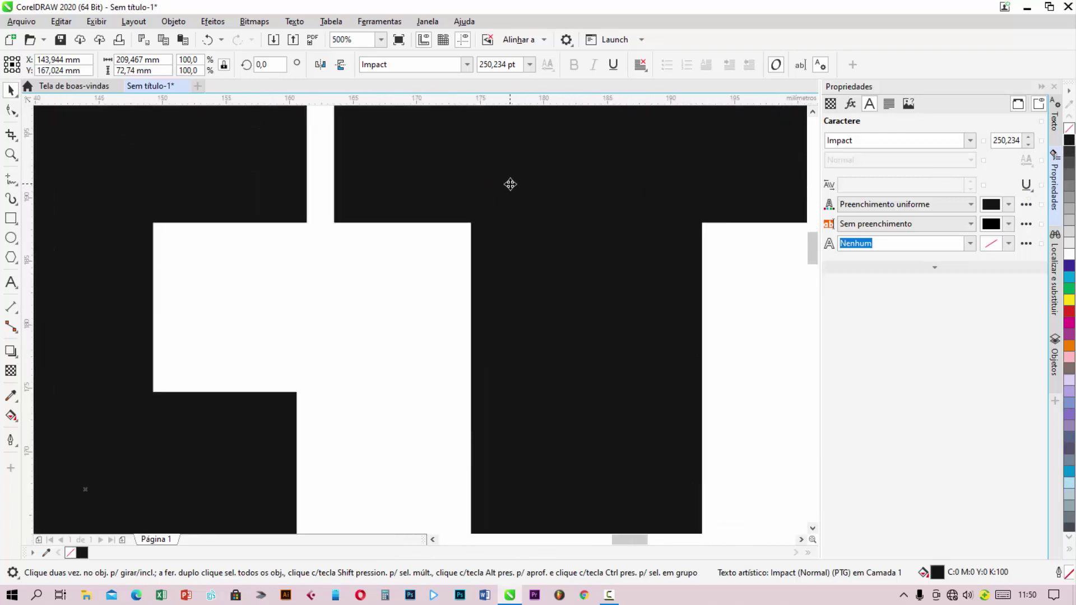
{"action": "scroll", "coordinate": [510, 183], "scroll_direction": "up", "scroll_amount": 2}
{"action": "scroll", "coordinate": [512, 189], "scroll_direction": "down", "scroll_amount": 3}
{"action": "scroll", "coordinate": [515, 191], "scroll_direction": "up", "scroll_amount": 3}
{"action": "scroll", "coordinate": [519, 191], "scroll_direction": "up", "scroll_amount": 2}
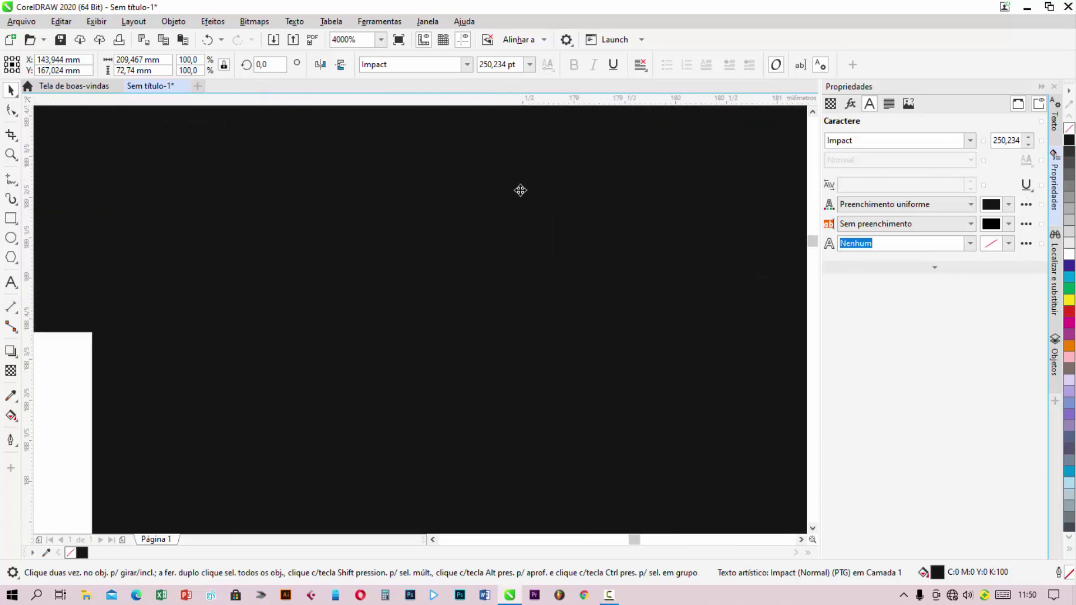
{"action": "scroll", "coordinate": [521, 189], "scroll_direction": "down", "scroll_amount": 2}
{"action": "scroll", "coordinate": [521, 189], "scroll_direction": "down", "scroll_amount": 4}
{"action": "scroll", "coordinate": [520, 182], "scroll_direction": "down", "scroll_amount": 2}
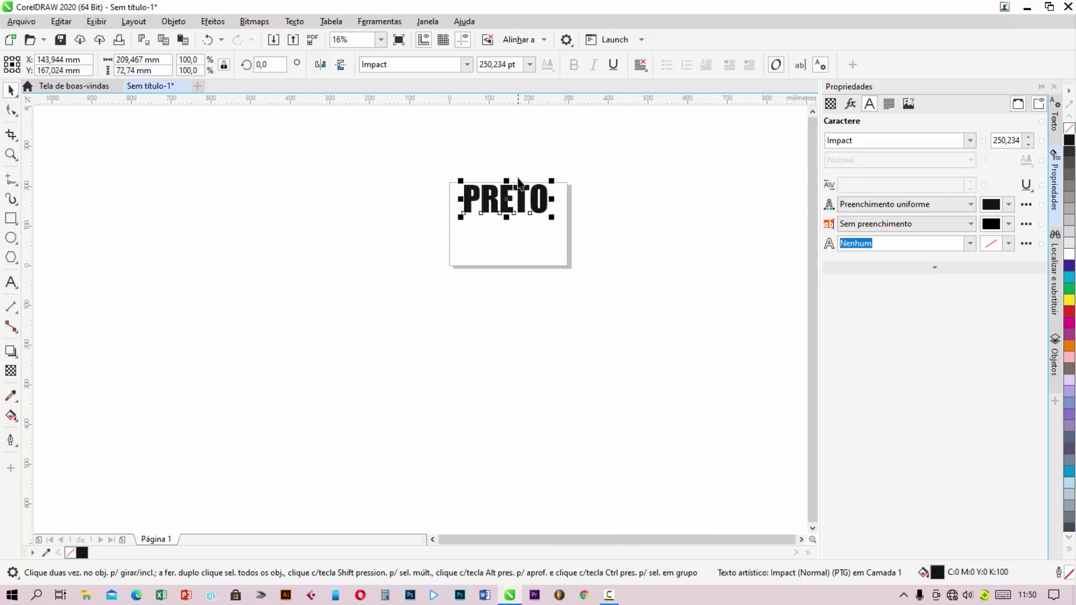
{"action": "scroll", "coordinate": [518, 182], "scroll_direction": "up", "scroll_amount": 5}
{"action": "scroll", "coordinate": [534, 238], "scroll_direction": "up", "scroll_amount": 3}
{"action": "scroll", "coordinate": [557, 284], "scroll_direction": "down", "scroll_amount": 3}
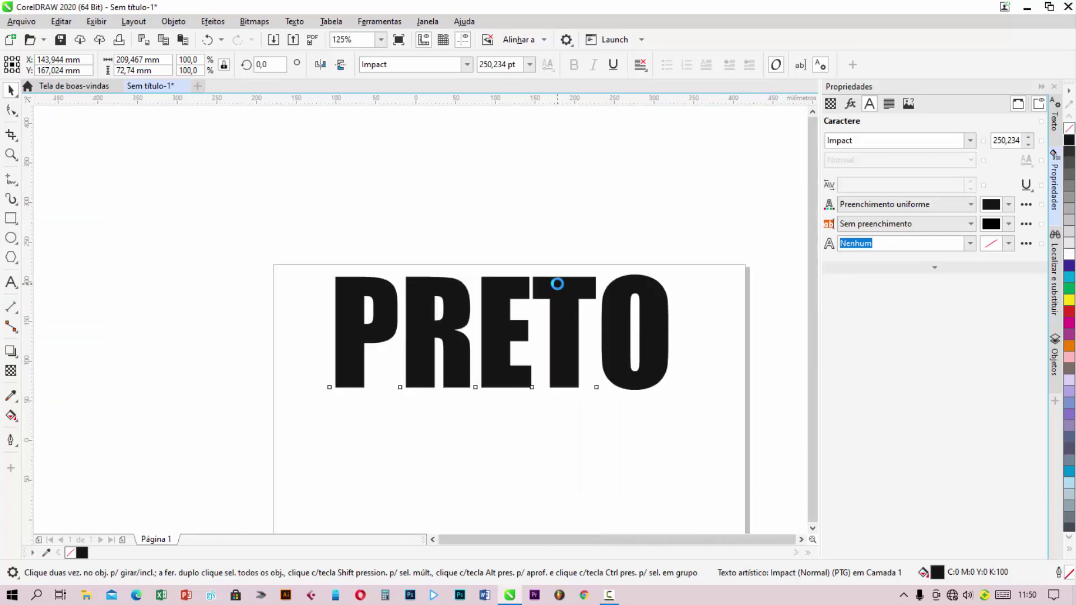
{"action": "scroll", "coordinate": [557, 284], "scroll_direction": "down", "scroll_amount": 1}
{"action": "scroll", "coordinate": [560, 320], "scroll_direction": "up", "scroll_amount": 5}
{"action": "scroll", "coordinate": [564, 295], "scroll_direction": "up", "scroll_amount": 2}
{"action": "scroll", "coordinate": [564, 297], "scroll_direction": "up", "scroll_amount": 1}
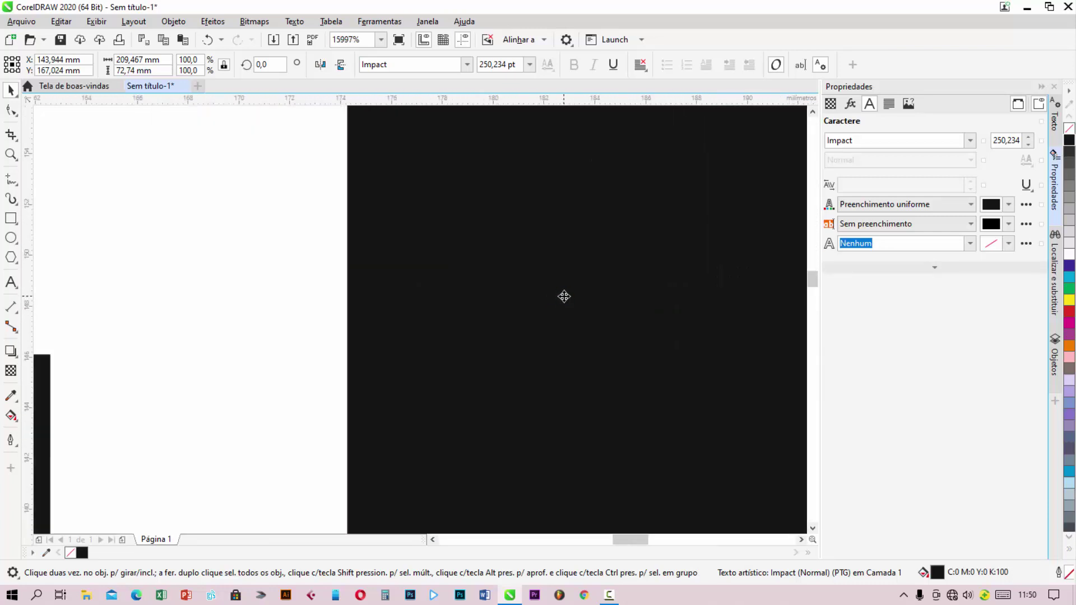
{"action": "scroll", "coordinate": [564, 296], "scroll_direction": "down", "scroll_amount": 5}
{"action": "scroll", "coordinate": [561, 289], "scroll_direction": "down", "scroll_amount": 2}
{"action": "scroll", "coordinate": [560, 289], "scroll_direction": "up", "scroll_amount": 5}
{"action": "scroll", "coordinate": [561, 287], "scroll_direction": "down", "scroll_amount": 4}
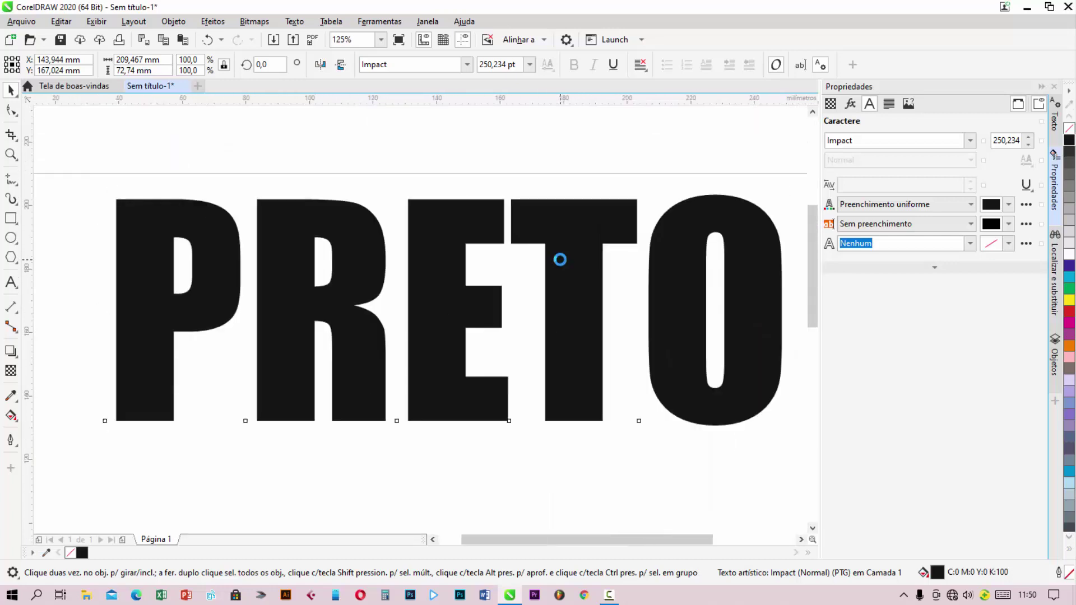
{"action": "scroll", "coordinate": [560, 259], "scroll_direction": "down", "scroll_amount": 3}
{"action": "scroll", "coordinate": [563, 257], "scroll_direction": "up", "scroll_amount": 2}
{"action": "scroll", "coordinate": [560, 264], "scroll_direction": "down", "scroll_amount": 1}
{"action": "scroll", "coordinate": [558, 280], "scroll_direction": "down", "scroll_amount": 1}
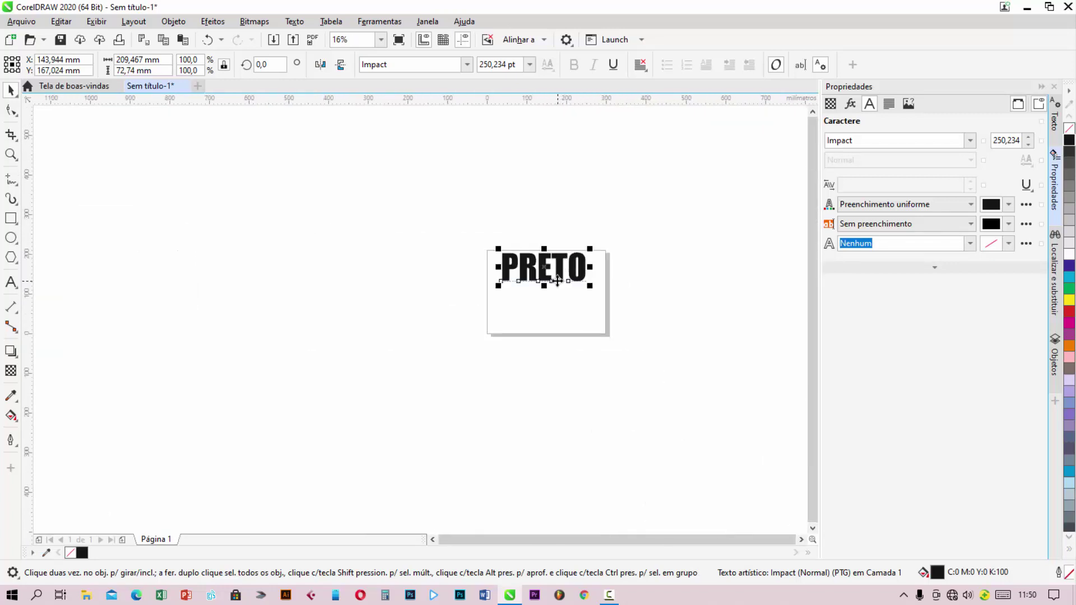
{"action": "scroll", "coordinate": [557, 280], "scroll_direction": "up", "scroll_amount": 2}
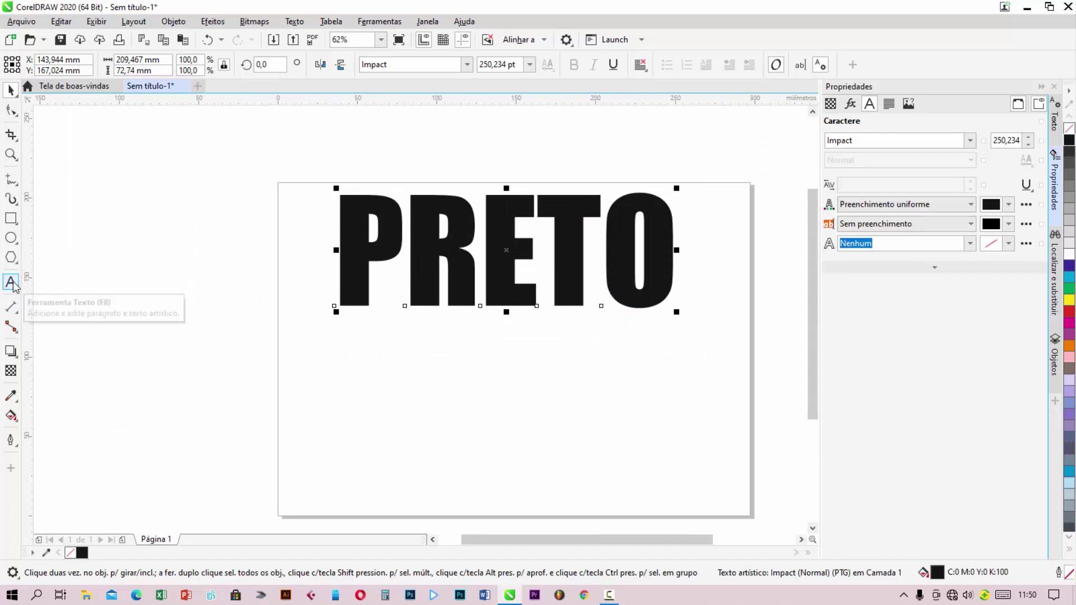
Add a new text line reading PRETO PURO below PRETO
{"action": "left_click", "coordinate": [14, 287]}
{"action": "left_click", "coordinate": [348, 423]}
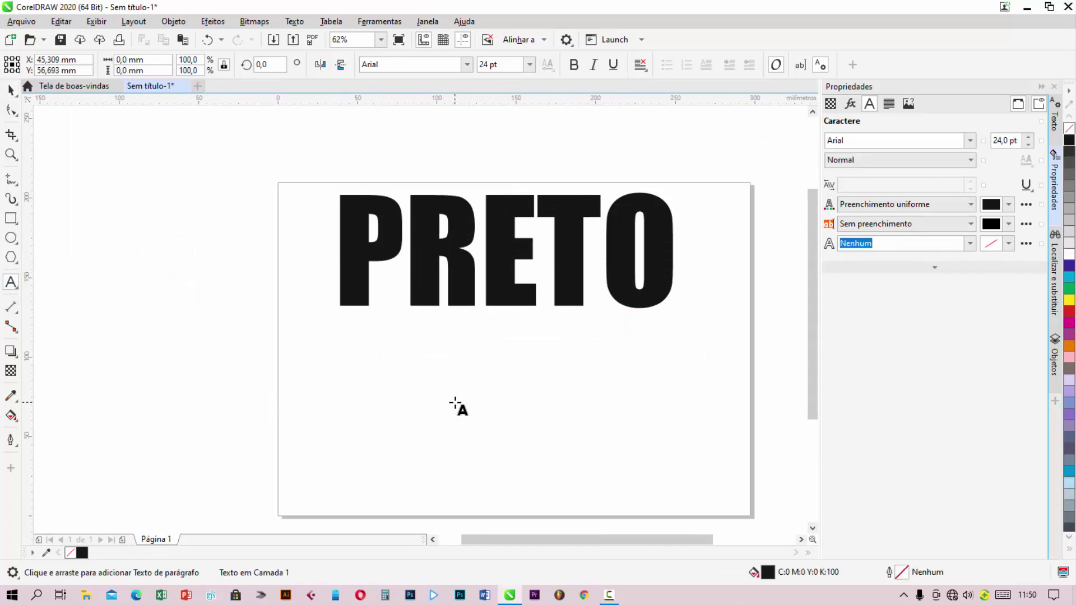
{"action": "type", "text": "PRETO PU"}
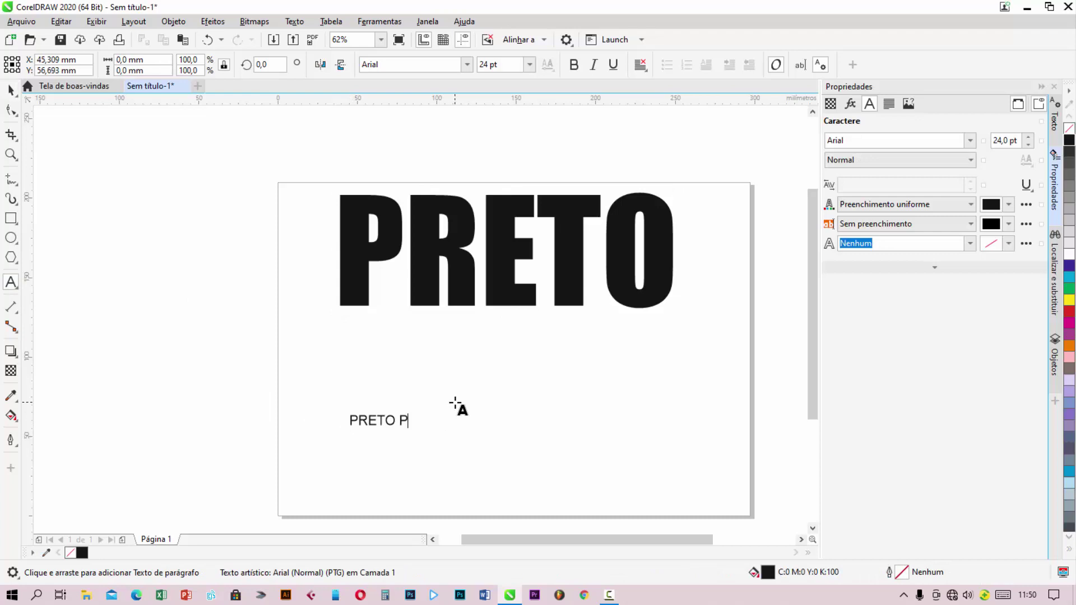
{"action": "type", "text": "RO"}
Set PRETO PURO in Impact, enlarge it to about 210 pt and line it up under PRETO
{"action": "left_click", "coordinate": [11, 90]}
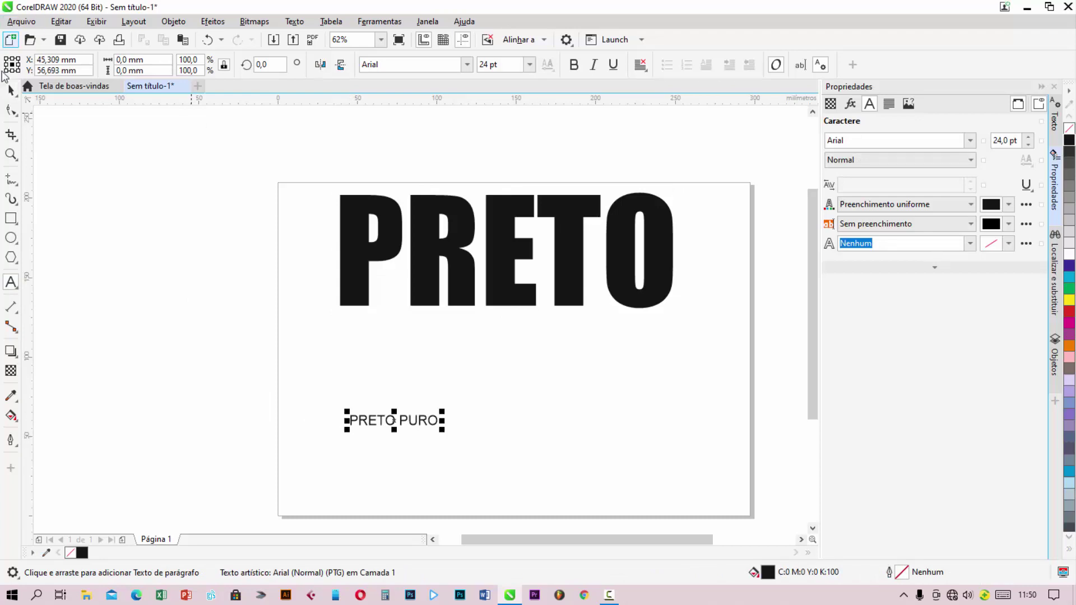
{"action": "left_click", "coordinate": [467, 66]}
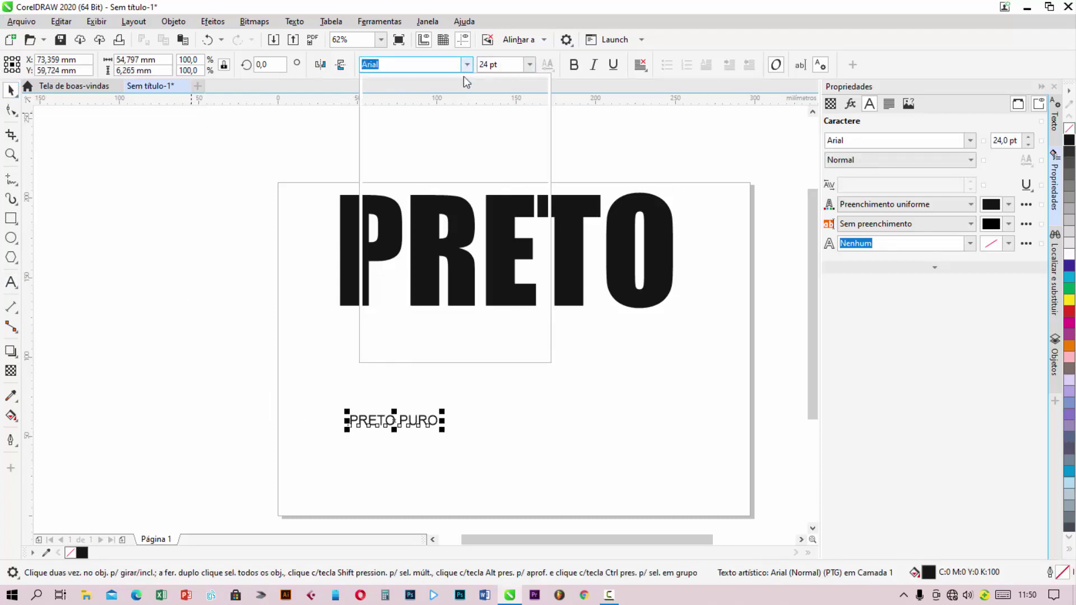
{"action": "left_click", "coordinate": [392, 105]}
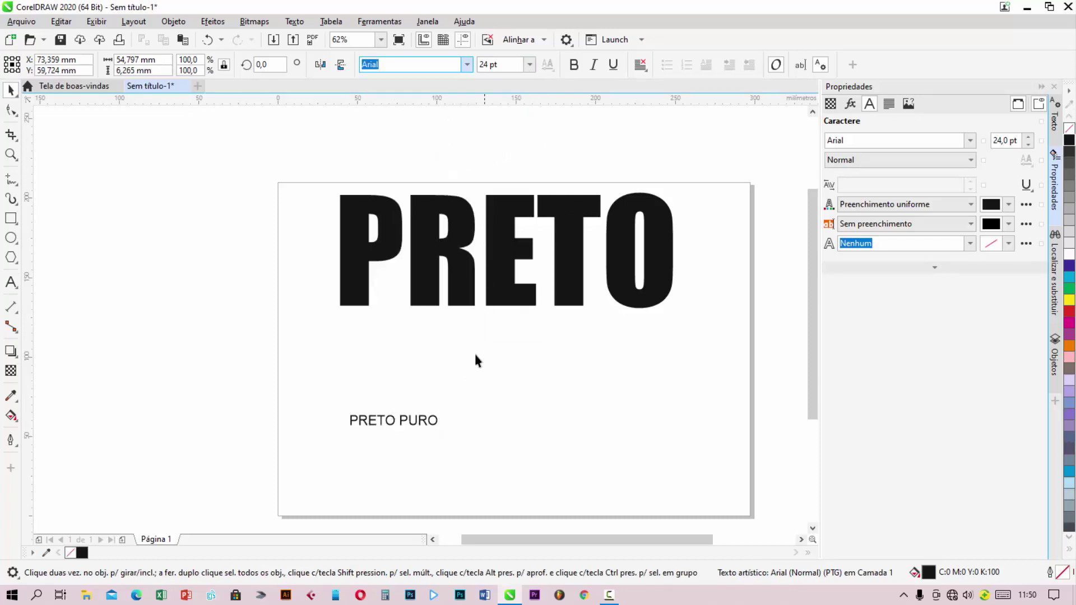
{"action": "type", "text": "Impact"}
{"action": "left_click_drag", "start_coordinate": [416, 408], "coordinate": [654, 359]}
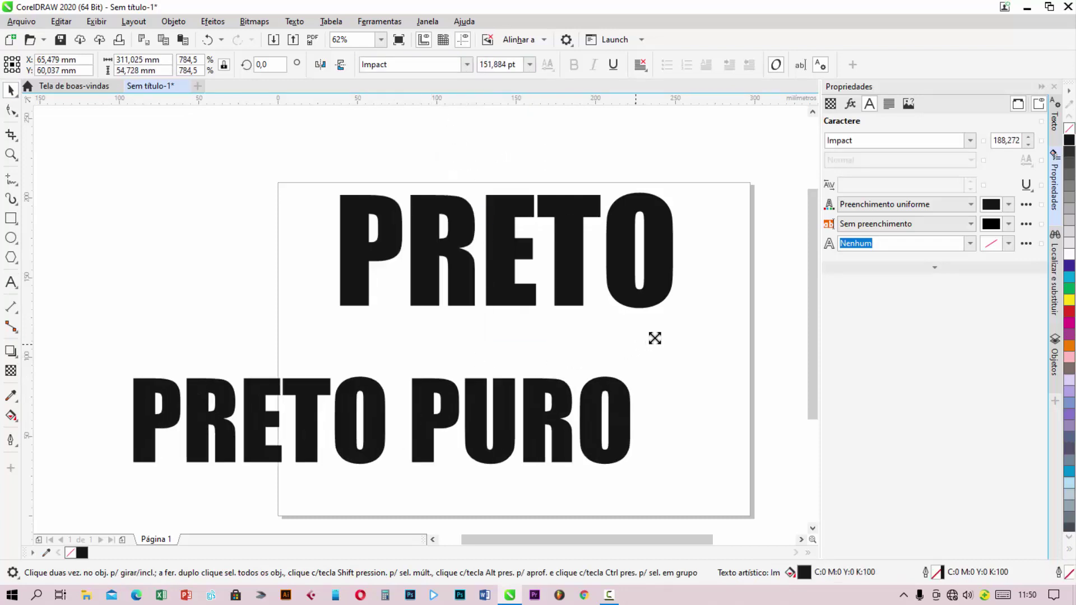
{"action": "left_click_drag", "start_coordinate": [520, 415], "coordinate": [653, 389]}
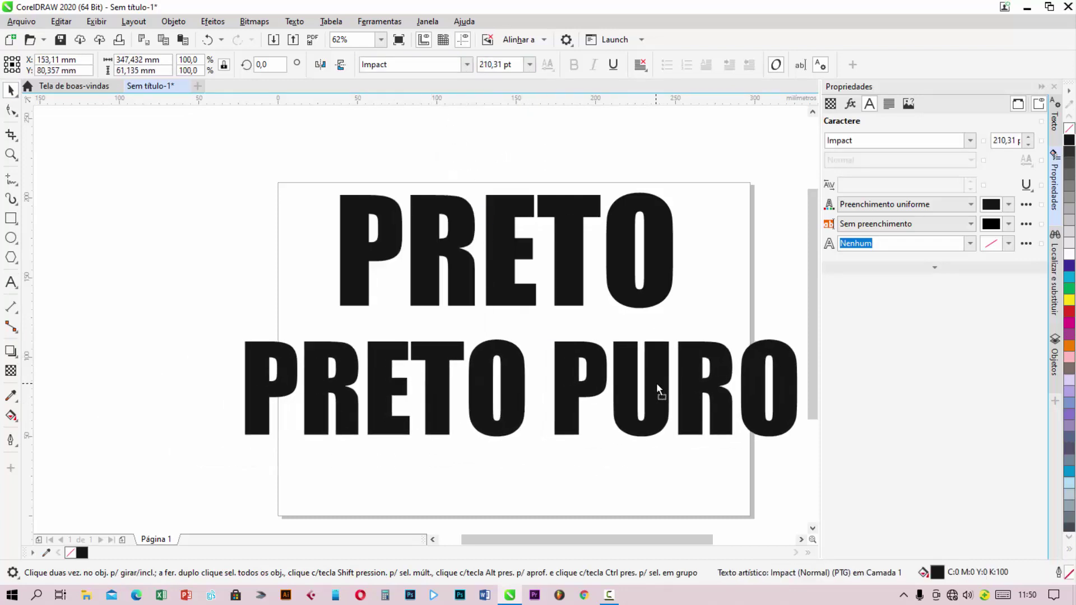
{"action": "scroll", "coordinate": [597, 312], "scroll_direction": "up", "scroll_amount": 3}
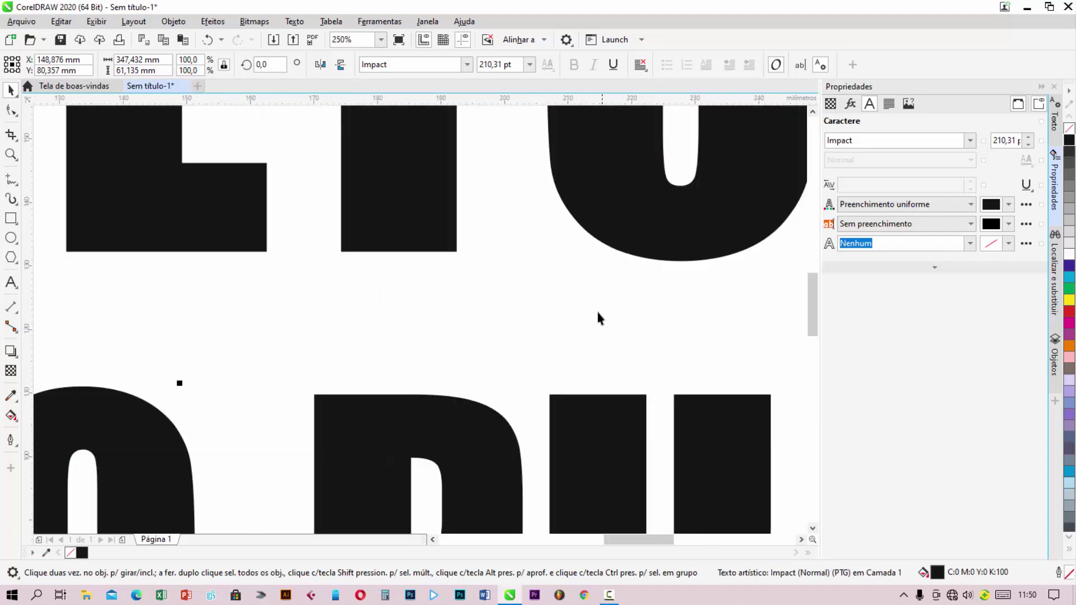
{"action": "scroll", "coordinate": [583, 311], "scroll_direction": "down", "scroll_amount": 4}
{"action": "scroll", "coordinate": [573, 312], "scroll_direction": "up", "scroll_amount": 5}
{"action": "scroll", "coordinate": [573, 311], "scroll_direction": "down", "scroll_amount": 5}
{"action": "scroll", "coordinate": [600, 263], "scroll_direction": "up", "scroll_amount": 2}
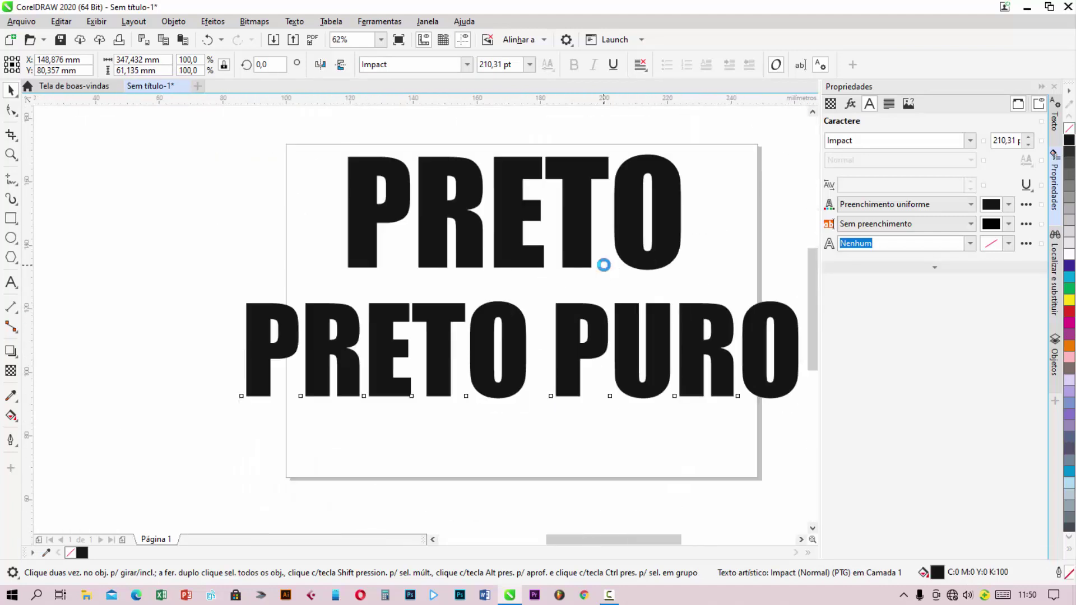
{"action": "scroll", "coordinate": [603, 264], "scroll_direction": "down", "scroll_amount": 3}
{"action": "scroll", "coordinate": [576, 254], "scroll_direction": "down", "scroll_amount": 1}
{"action": "scroll", "coordinate": [599, 255], "scroll_direction": "up", "scroll_amount": 2}
{"action": "scroll", "coordinate": [621, 246], "scroll_direction": "up", "scroll_amount": 2}
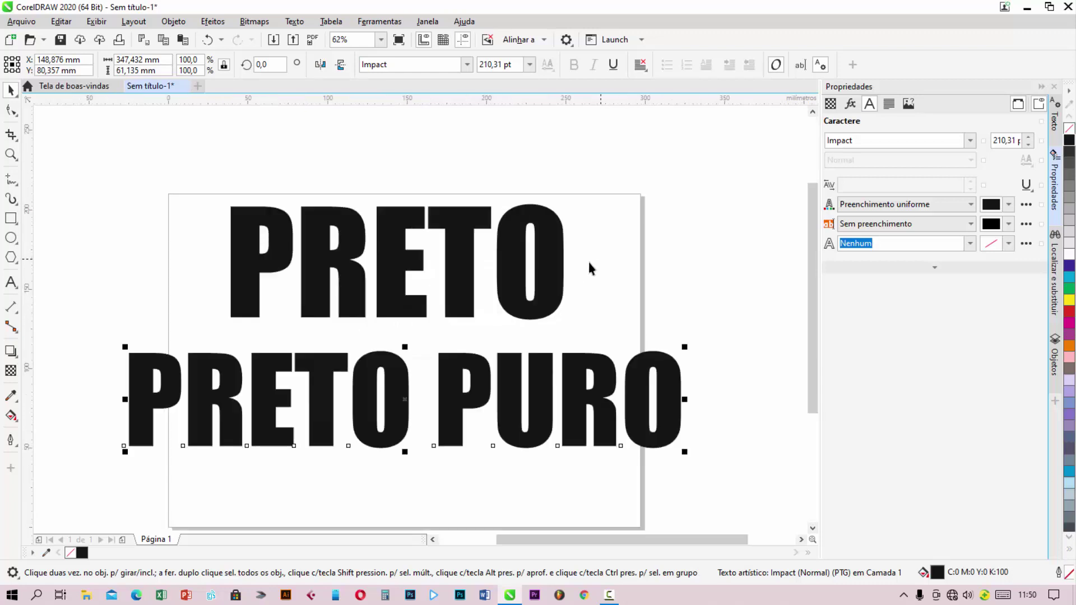
{"action": "scroll", "coordinate": [591, 269], "scroll_direction": "down", "scroll_amount": 4}
{"action": "scroll", "coordinate": [512, 282], "scroll_direction": "up", "scroll_amount": 4}
{"action": "scroll", "coordinate": [512, 281], "scroll_direction": "up", "scroll_amount": 1}
{"action": "scroll", "coordinate": [513, 280], "scroll_direction": "down", "scroll_amount": 4}
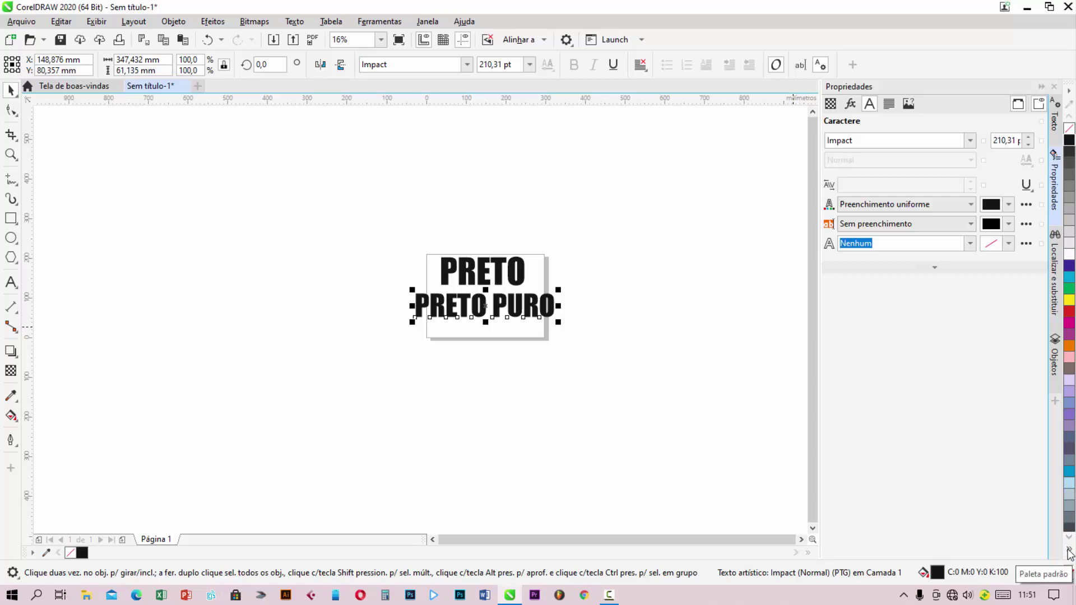
Fill PRETO PURO with the C100 M100 Y100 K100 rich black swatch from the expanded palette
{"action": "left_click", "coordinate": [1070, 554]}
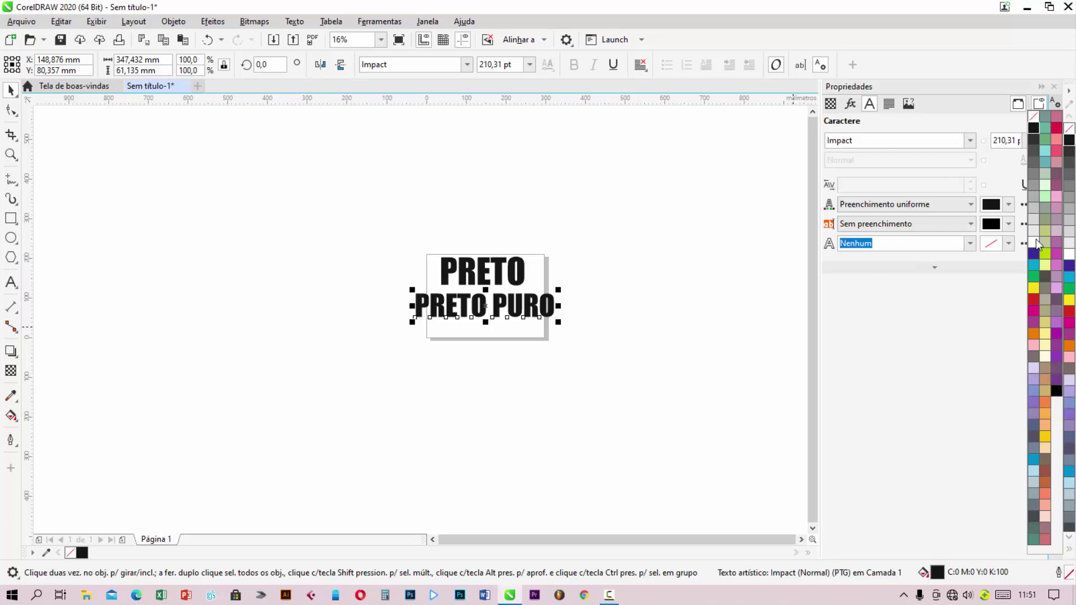
{"action": "left_click", "coordinate": [1057, 393]}
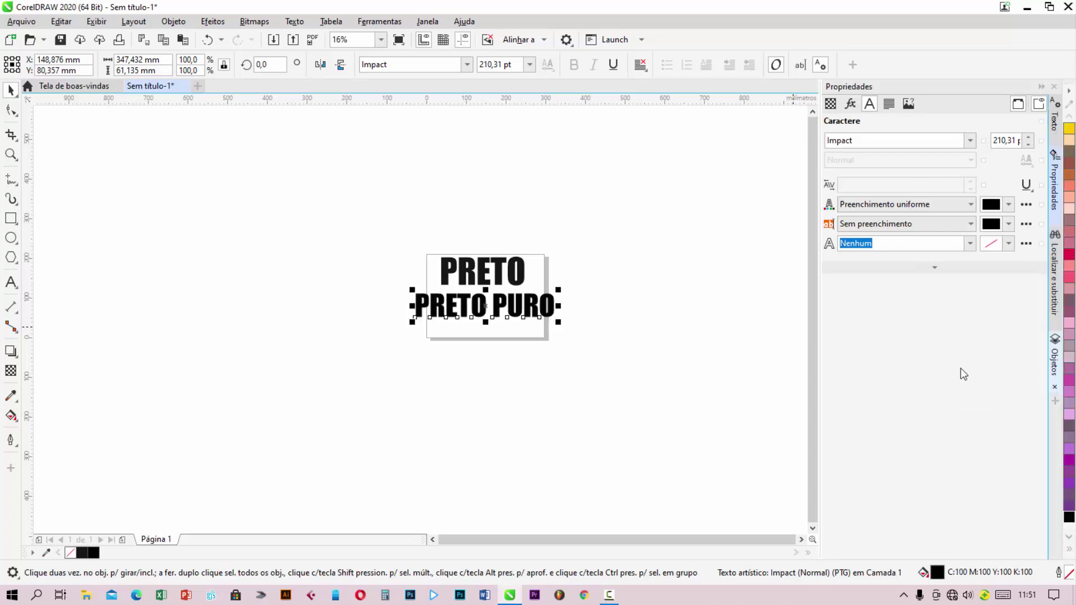
Nudge PRETO PURO upward, centred directly beneath PRETO
{"action": "scroll", "coordinate": [509, 290], "scroll_direction": "up", "scroll_amount": 5}
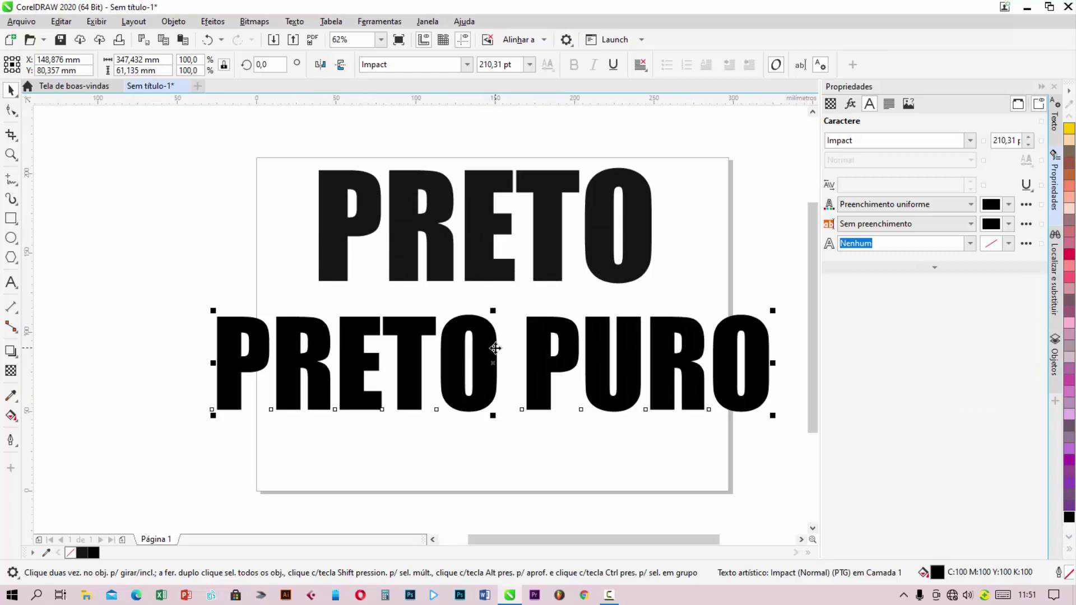
{"action": "left_click_drag", "start_coordinate": [491, 347], "coordinate": [492, 324]}
{"action": "scroll", "coordinate": [485, 282], "scroll_direction": "up", "scroll_amount": 5}
{"action": "scroll", "coordinate": [484, 280], "scroll_direction": "down", "scroll_amount": 5}
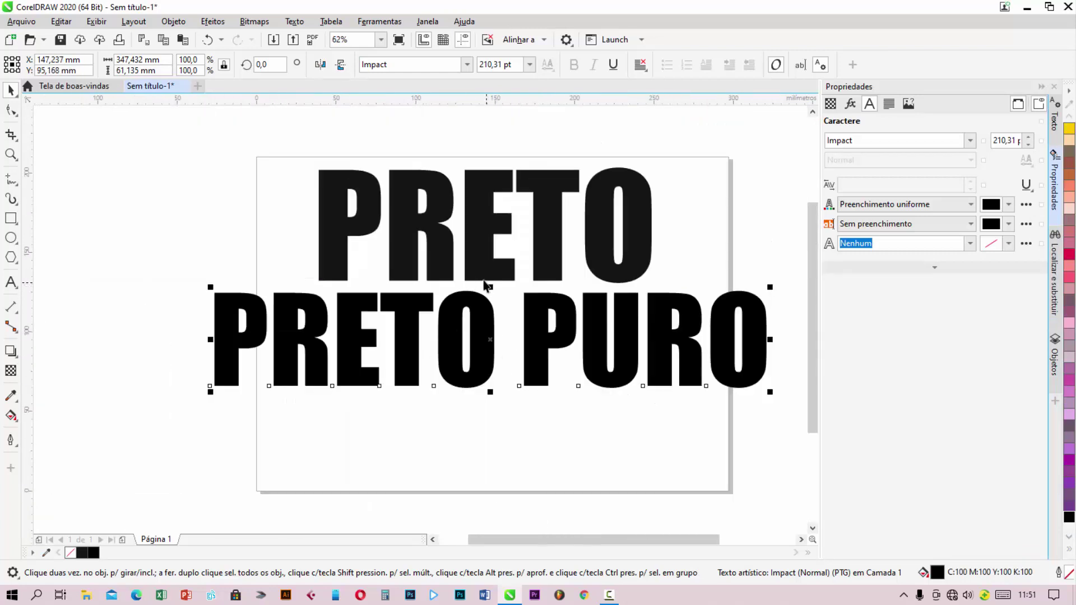
{"action": "scroll", "coordinate": [484, 280], "scroll_direction": "up", "scroll_amount": 5}
{"action": "scroll", "coordinate": [462, 281], "scroll_direction": "down", "scroll_amount": 3}
{"action": "scroll", "coordinate": [473, 297], "scroll_direction": "up", "scroll_amount": 1}
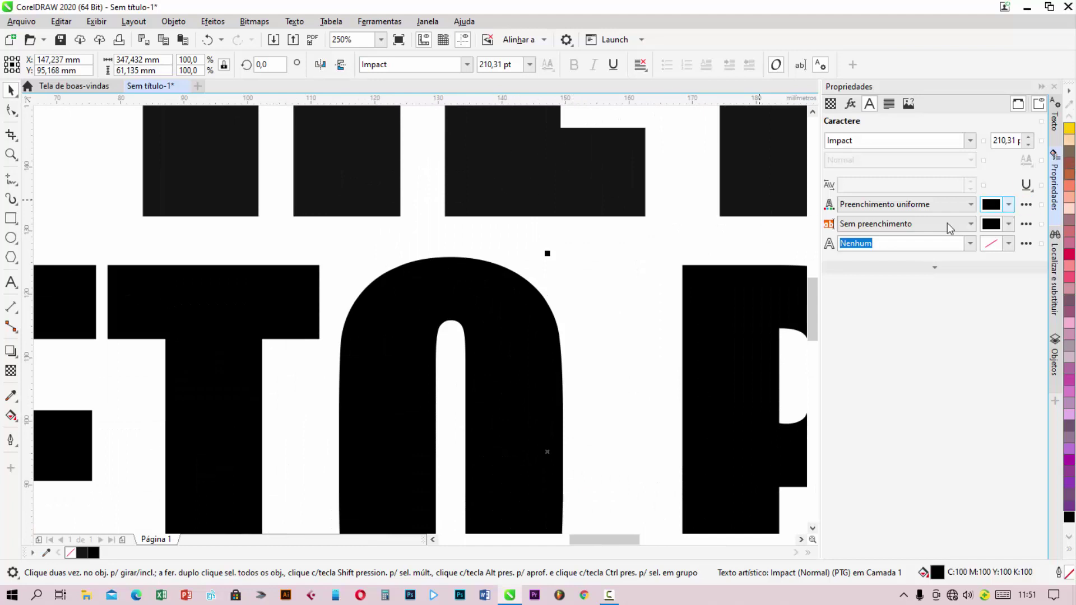
{"action": "scroll", "coordinate": [431, 354], "scroll_direction": "down", "scroll_amount": 6}
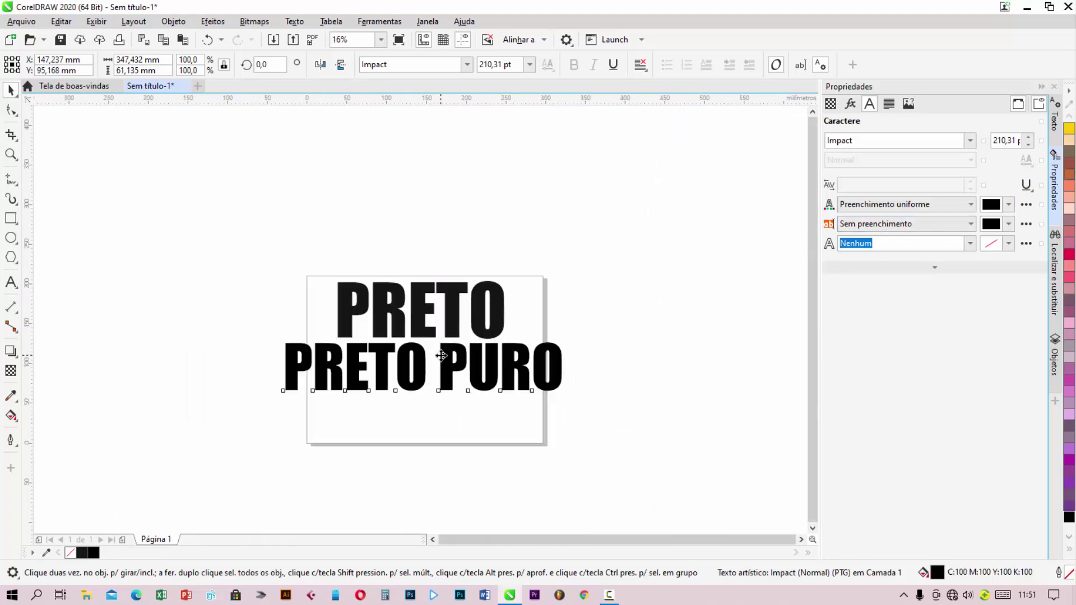
{"action": "scroll", "coordinate": [434, 352], "scroll_direction": "up", "scroll_amount": 2}
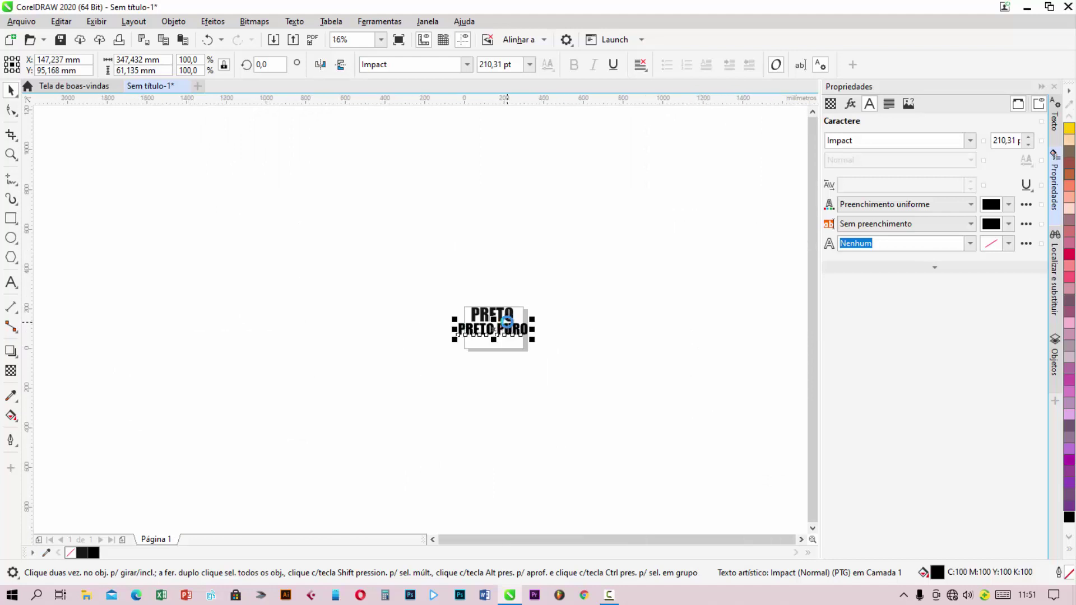
{"action": "scroll", "coordinate": [503, 327], "scroll_direction": "down", "scroll_amount": 2}
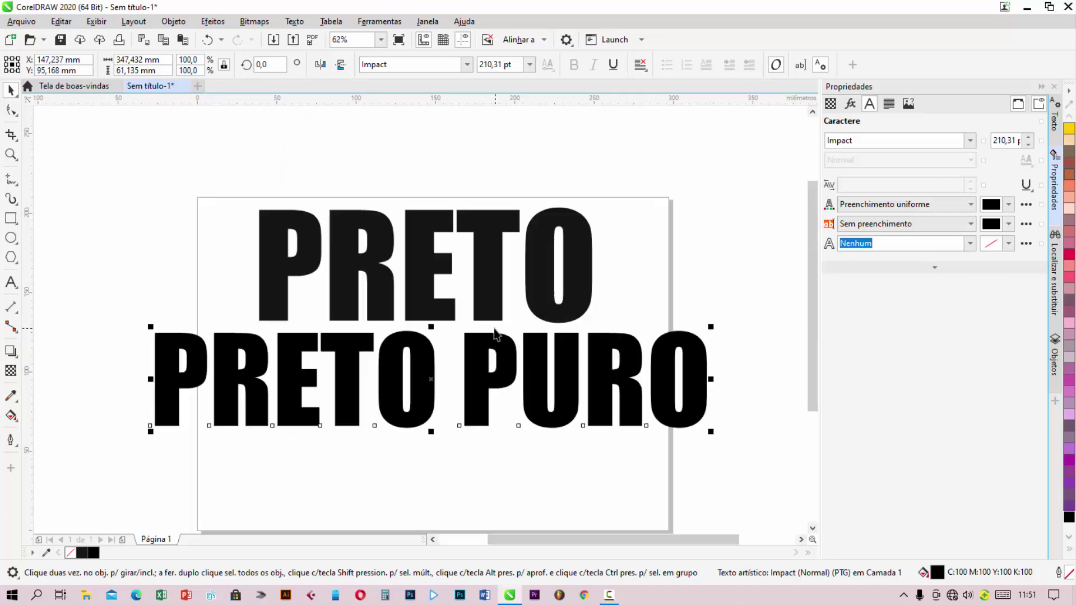
{"action": "scroll", "coordinate": [503, 328], "scroll_direction": "up", "scroll_amount": 2}
{"action": "scroll", "coordinate": [1070, 269], "scroll_direction": "up", "scroll_amount": 3}
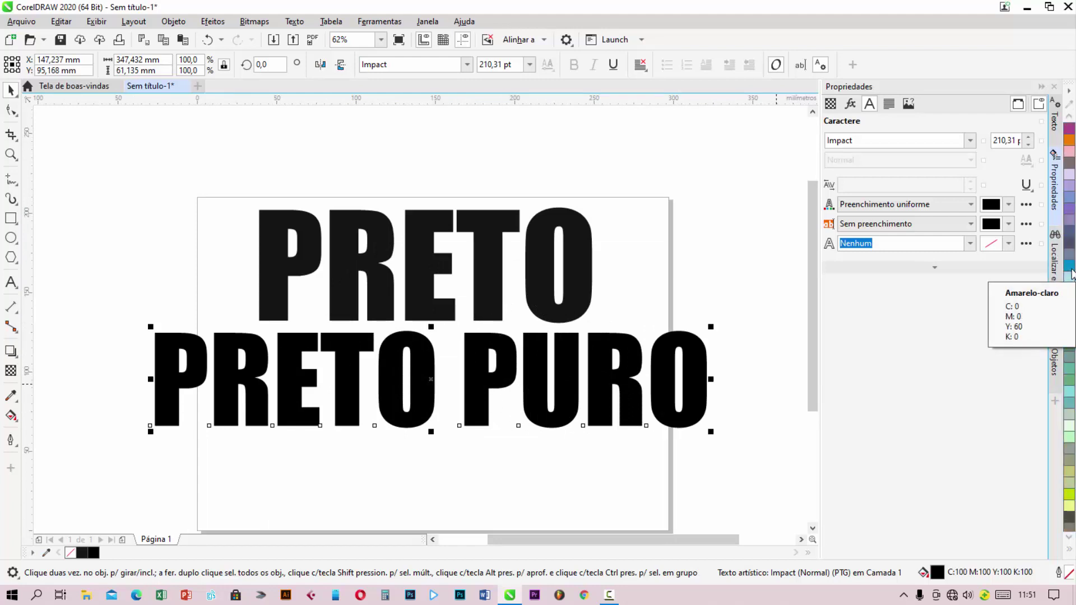
{"action": "scroll", "coordinate": [1071, 271], "scroll_direction": "up", "scroll_amount": 3}
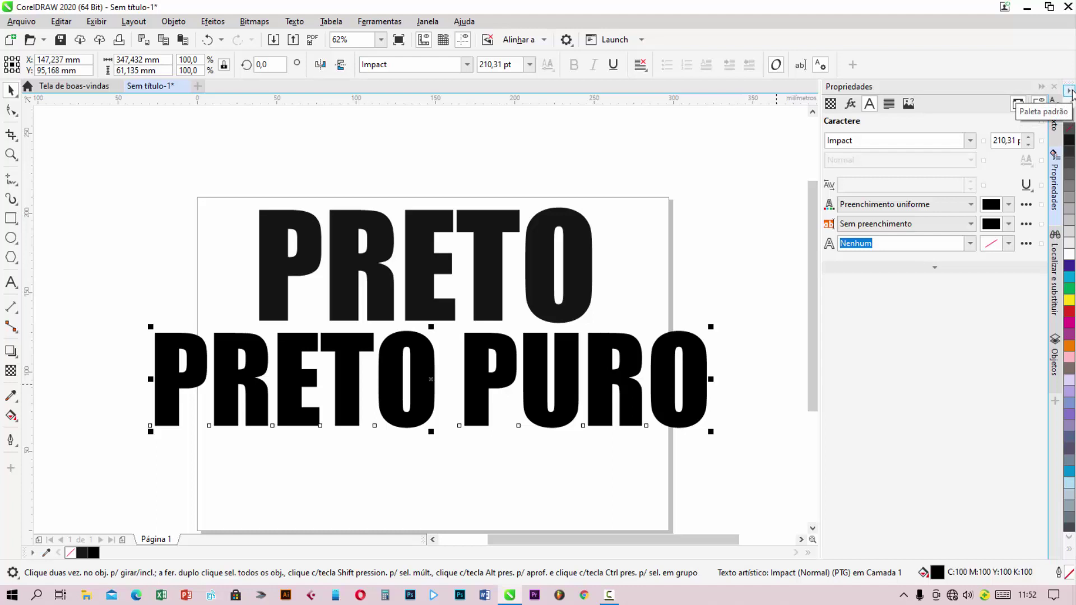
Switch the colour palette to three columns (Fileiras > 3 linhas) and deselect the text
{"action": "left_click", "coordinate": [1070, 92]}
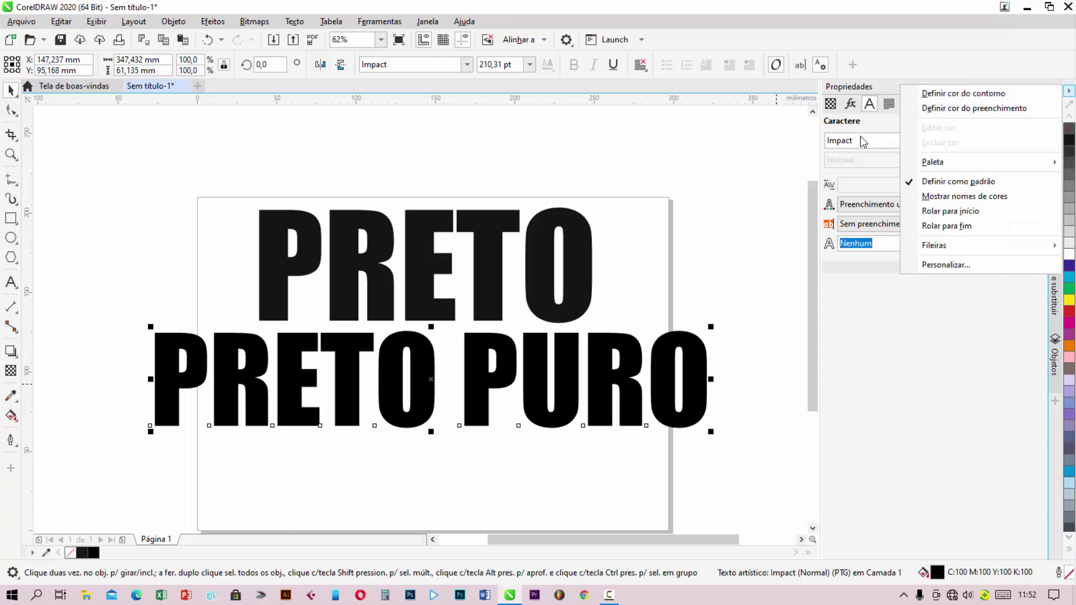
{"action": "mouse_move", "coordinate": [980, 246]}
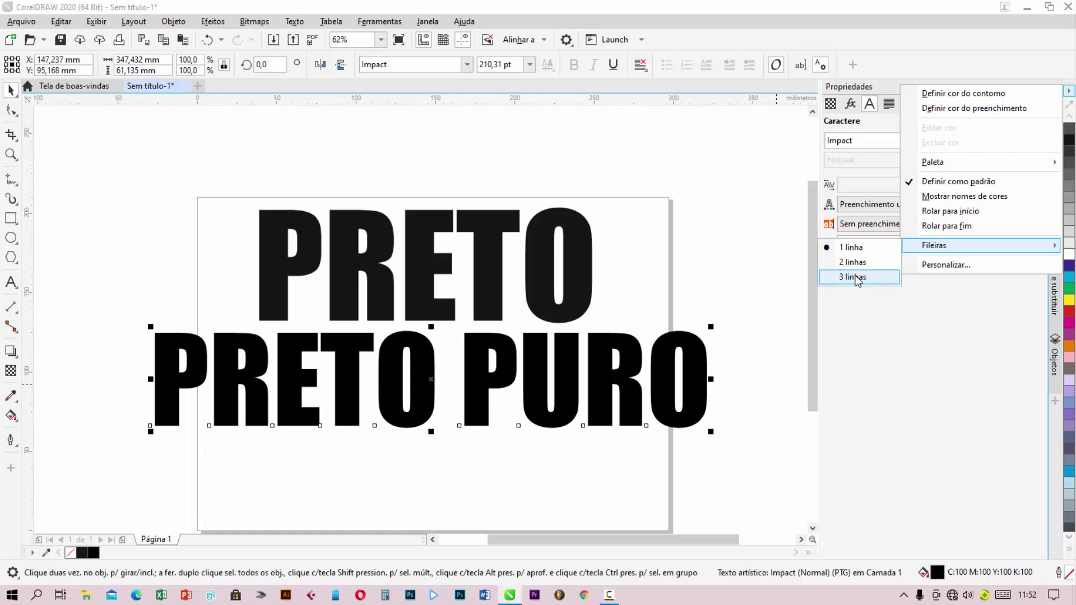
{"action": "left_click", "coordinate": [856, 277]}
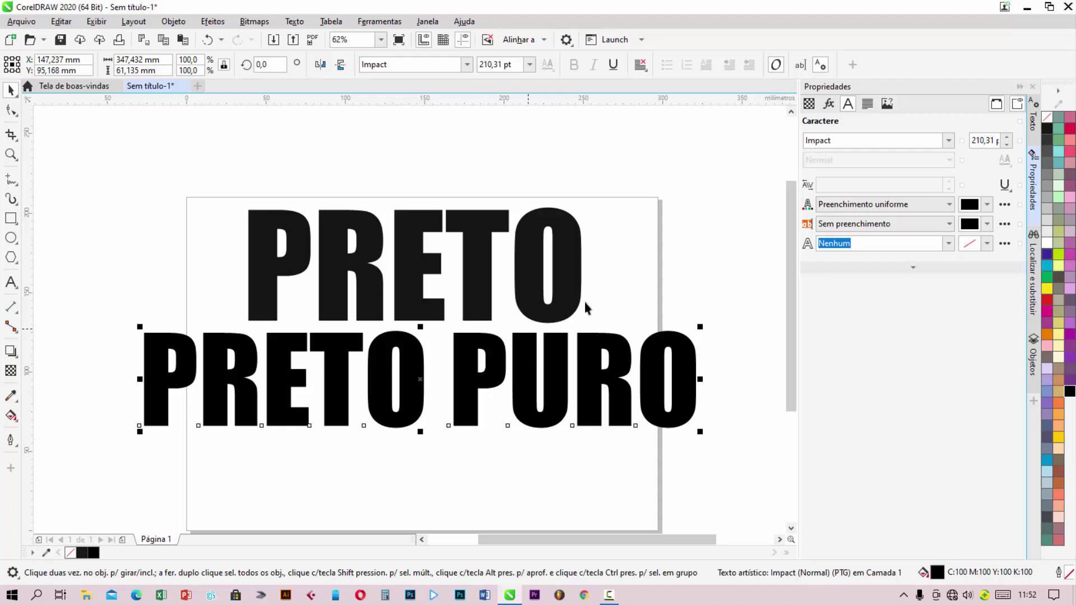
{"action": "left_click", "coordinate": [727, 253]}
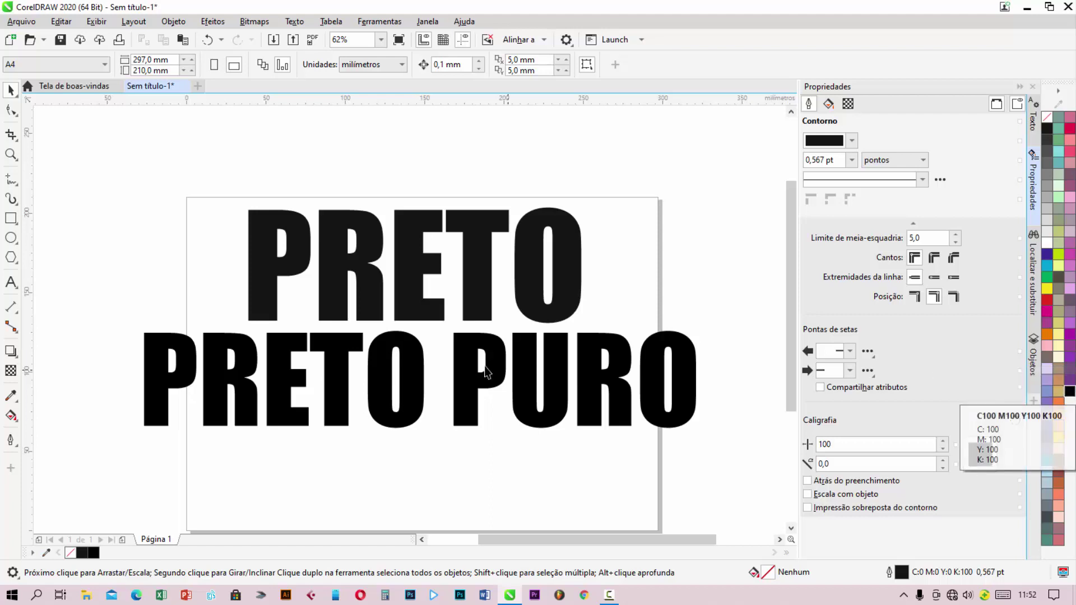
{"action": "scroll", "coordinate": [549, 263], "scroll_direction": "down", "scroll_amount": 5}
{"action": "scroll", "coordinate": [550, 263], "scroll_direction": "up", "scroll_amount": 5}
{"action": "scroll", "coordinate": [550, 305], "scroll_direction": "down", "scroll_amount": 4}
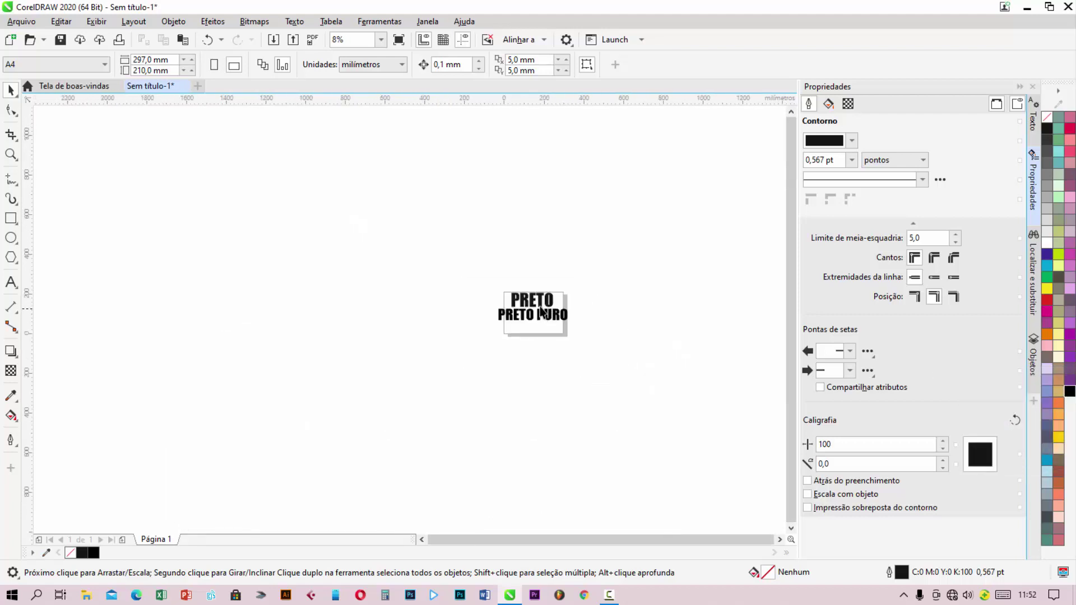
{"action": "scroll", "coordinate": [555, 297], "scroll_direction": "up", "scroll_amount": 6}
{"action": "scroll", "coordinate": [567, 286], "scroll_direction": "down", "scroll_amount": 5}
{"action": "scroll", "coordinate": [569, 285], "scroll_direction": "up", "scroll_amount": 5}
{"action": "scroll", "coordinate": [572, 284], "scroll_direction": "down", "scroll_amount": 5}
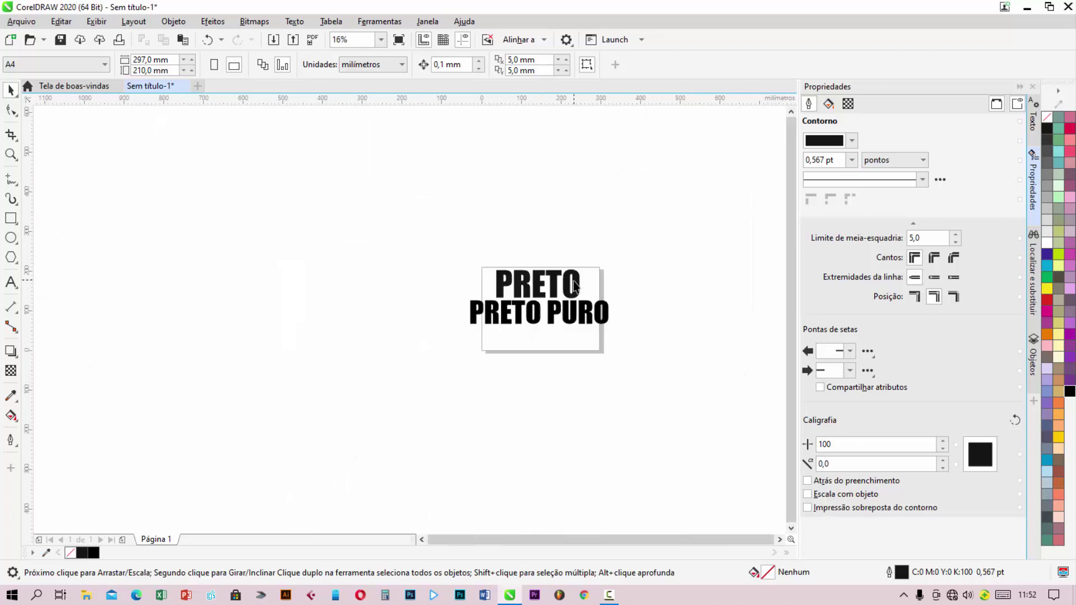
{"action": "scroll", "coordinate": [582, 283], "scroll_direction": "up", "scroll_amount": 5}
{"action": "scroll", "coordinate": [582, 286], "scroll_direction": "down", "scroll_amount": 5}
{"action": "scroll", "coordinate": [581, 284], "scroll_direction": "up", "scroll_amount": 2}
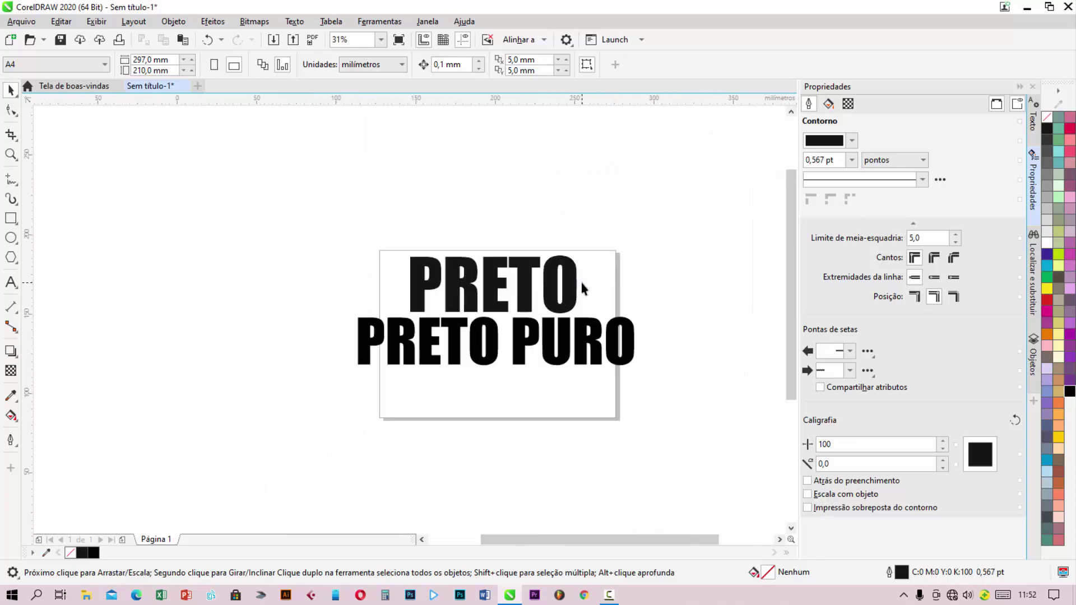
{"action": "scroll", "coordinate": [581, 284], "scroll_direction": "up", "scroll_amount": 3}
{"action": "scroll", "coordinate": [581, 283], "scroll_direction": "down", "scroll_amount": 5}
{"action": "scroll", "coordinate": [581, 284], "scroll_direction": "up", "scroll_amount": 5}
{"action": "scroll", "coordinate": [581, 286], "scroll_direction": "down", "scroll_amount": 5}
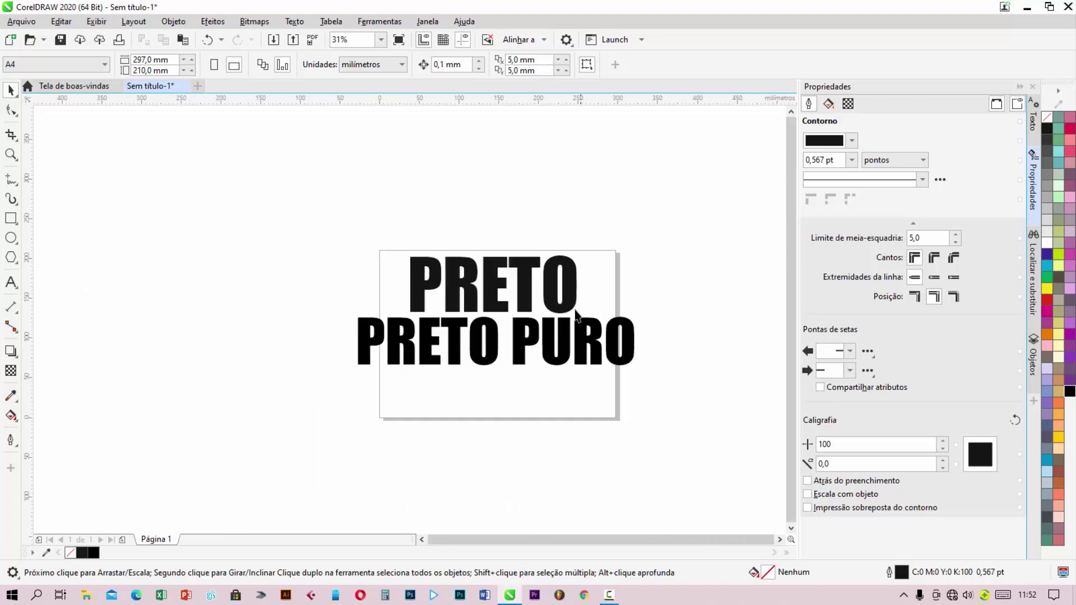
{"action": "scroll", "coordinate": [559, 311], "scroll_direction": "up", "scroll_amount": 5}
{"action": "scroll", "coordinate": [559, 311], "scroll_direction": "down", "scroll_amount": 5}
{"action": "scroll", "coordinate": [559, 311], "scroll_direction": "up", "scroll_amount": 5}
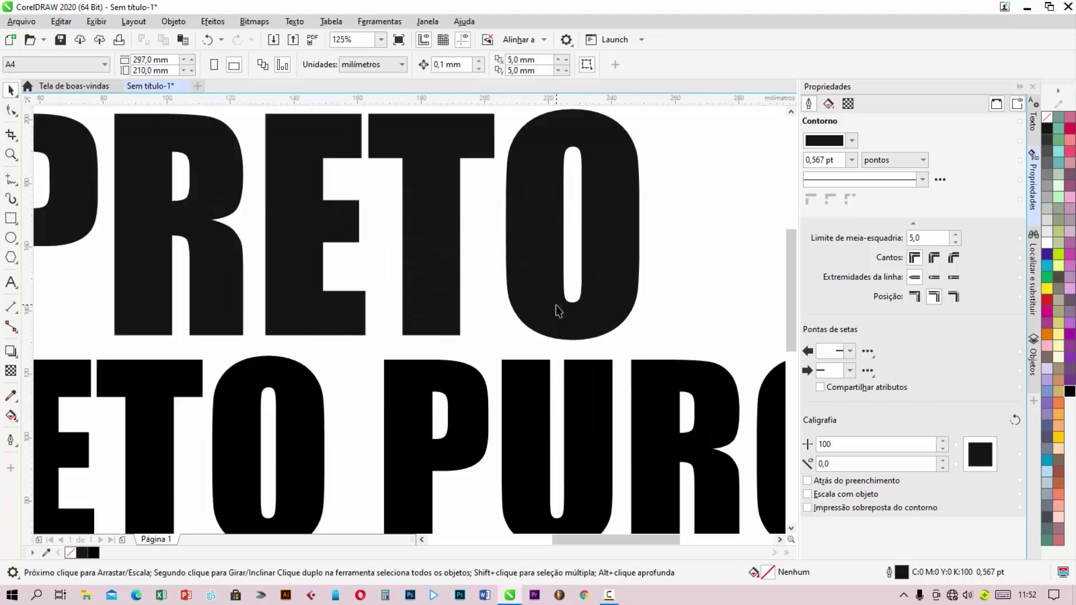
{"action": "scroll", "coordinate": [558, 310], "scroll_direction": "down", "scroll_amount": 4}
{"action": "scroll", "coordinate": [557, 308], "scroll_direction": "down", "scroll_amount": 2}
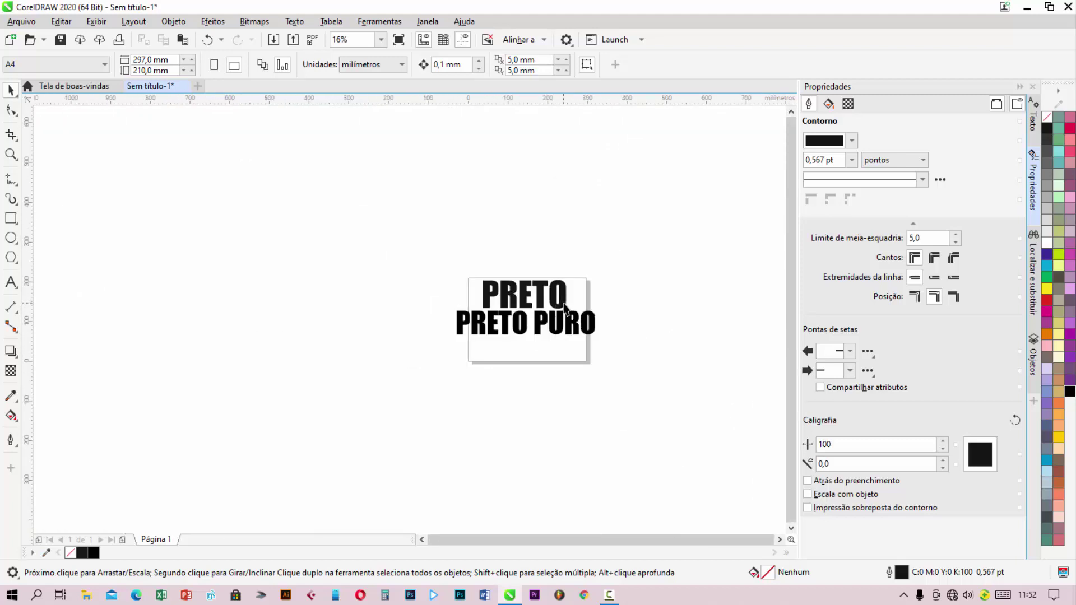
{"action": "scroll", "coordinate": [564, 308], "scroll_direction": "up", "scroll_amount": 4}
{"action": "scroll", "coordinate": [565, 307], "scroll_direction": "down", "scroll_amount": 2}
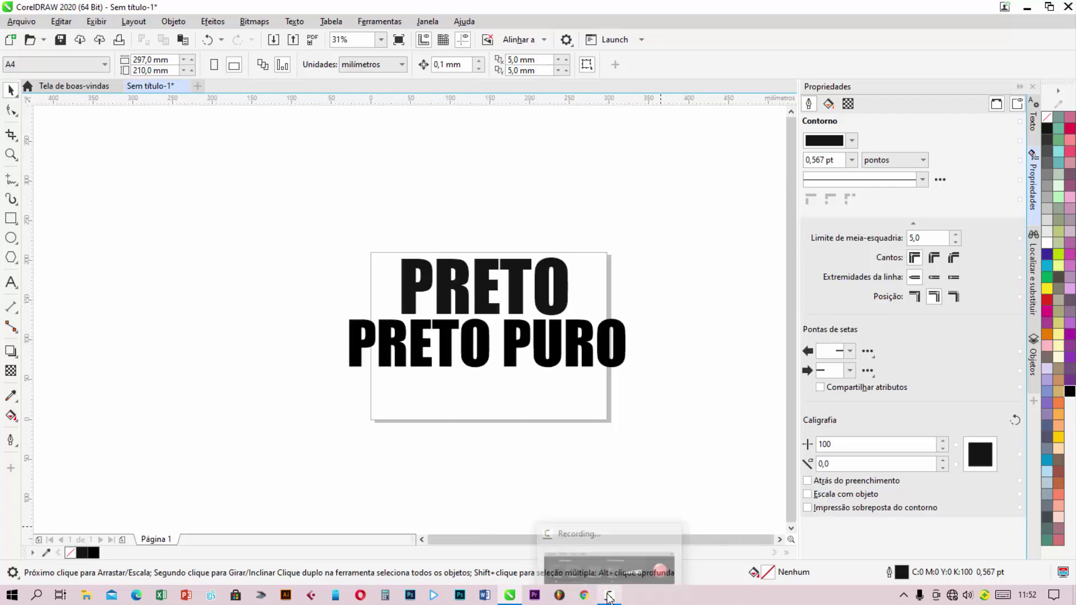